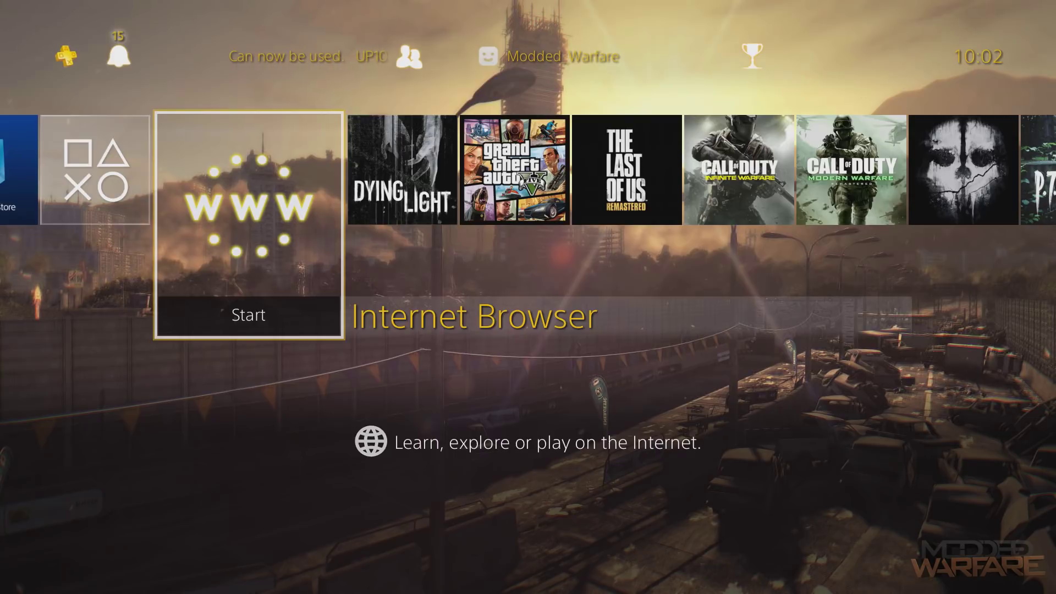
Browse the home row from the Internet Browser across the games to Capture Gallery and back
key(Right)
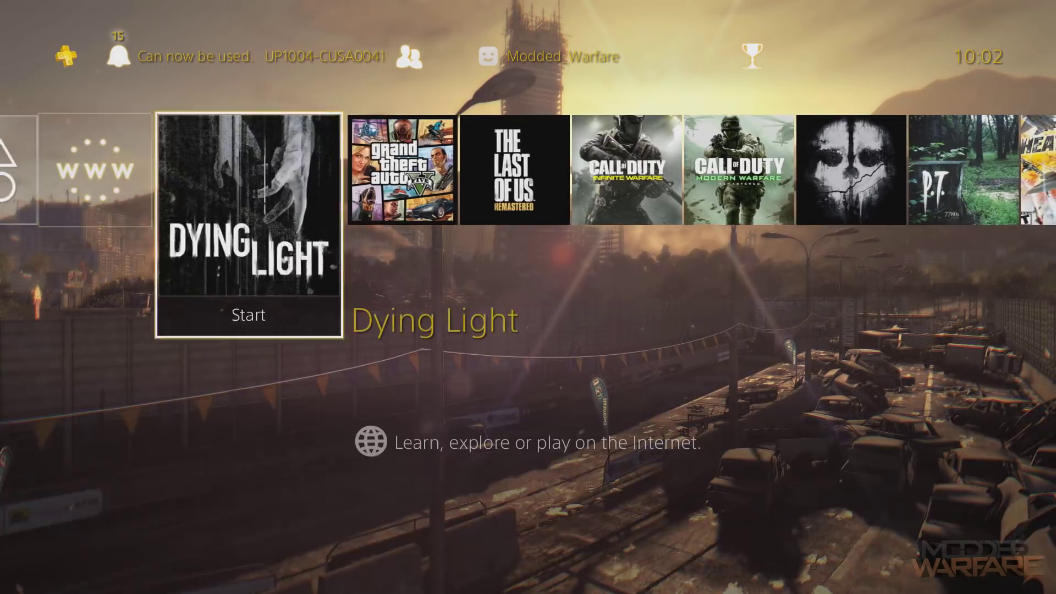
key(Left)
key(Left)
key(Right)
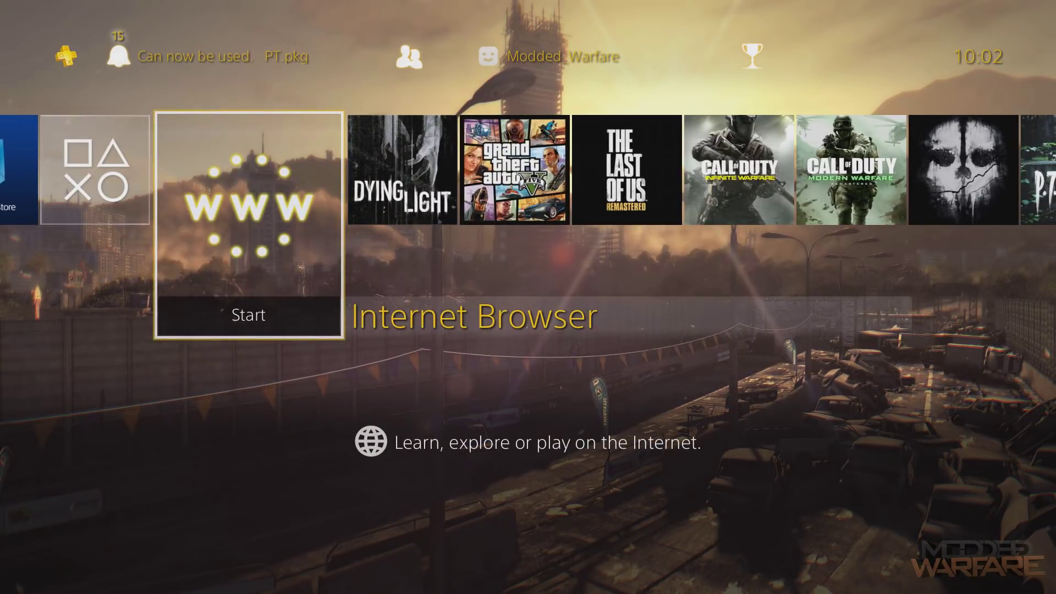
key(Left)
key(Right)
key(Left)
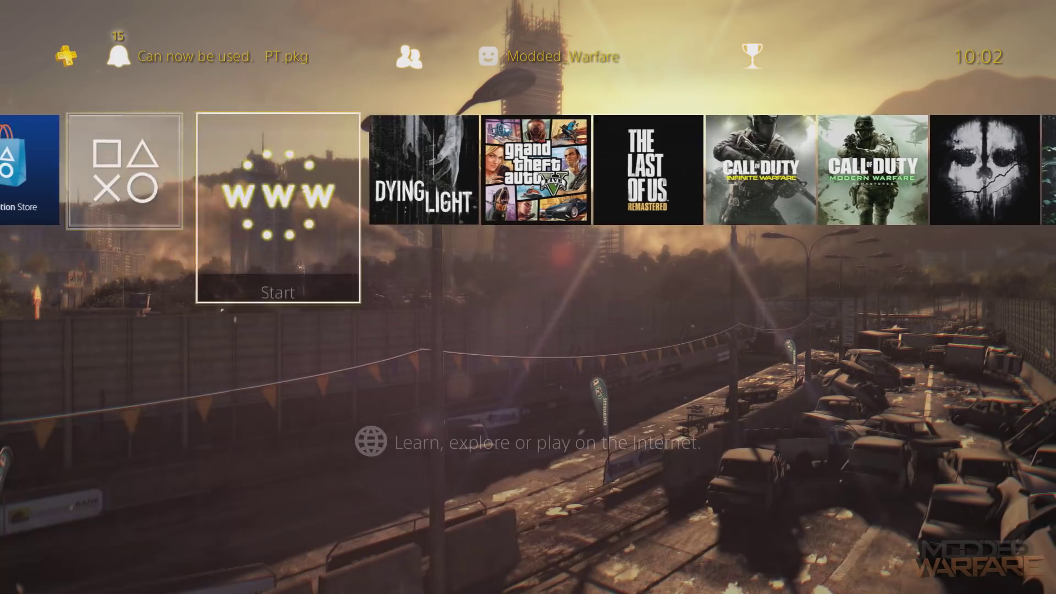
key(Right)
key(Right)
key(Right)
key(Right)
key(Right)
key(Right)
key(Right)
key(Right)
key(Right)
key(Right)
key(Right)
key(Right)
key(Left)
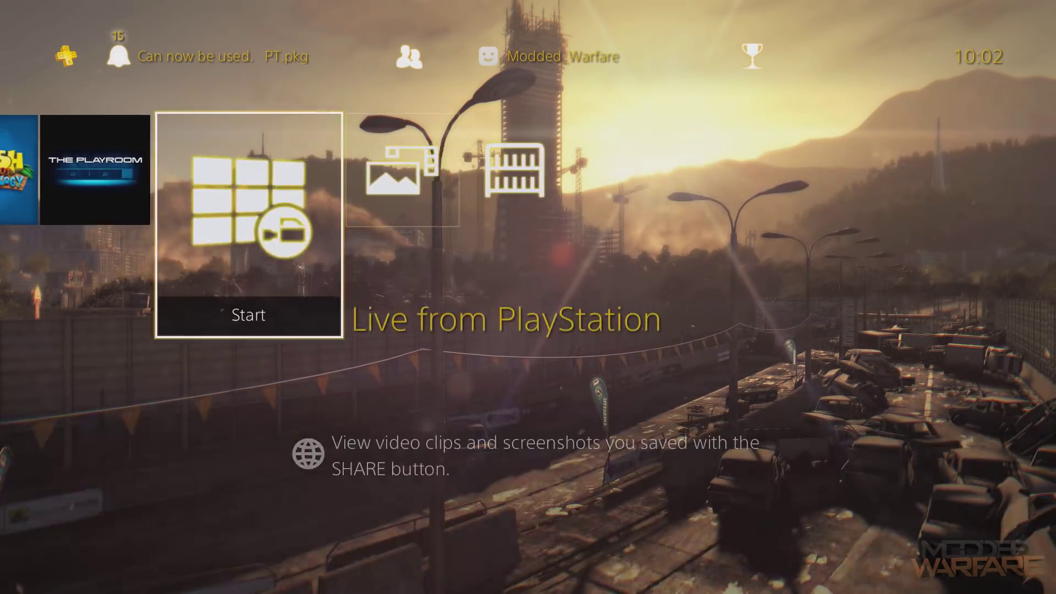
key(Right)
key(Right)
key(Left)
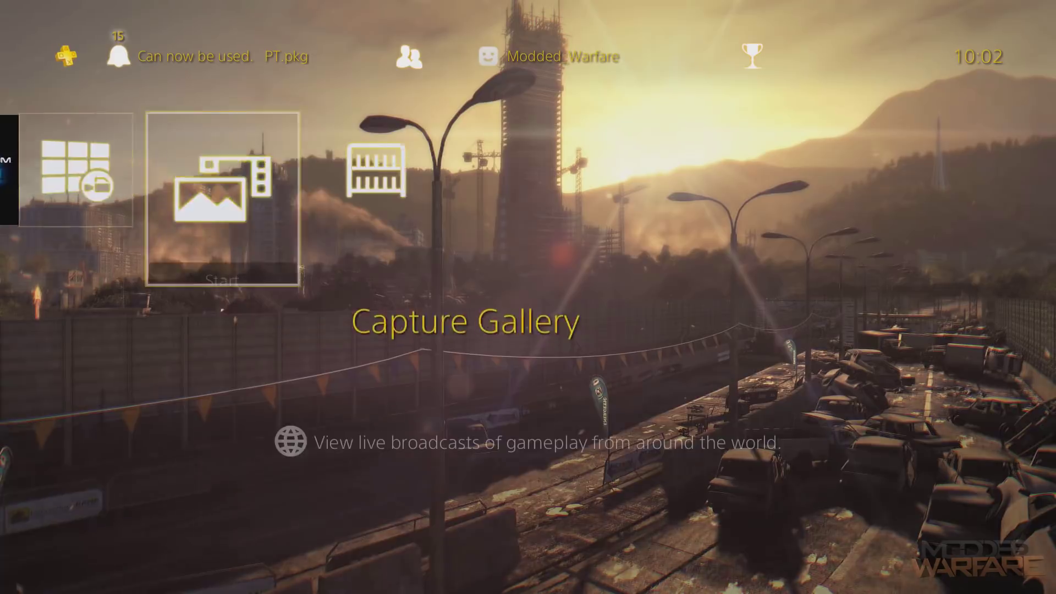
key(Left)
key(Left)
key(Left)
key(Left)
key(Left)
key(Left)
key(Left)
key(Left)
key(Left)
key(Left)
key(Left)
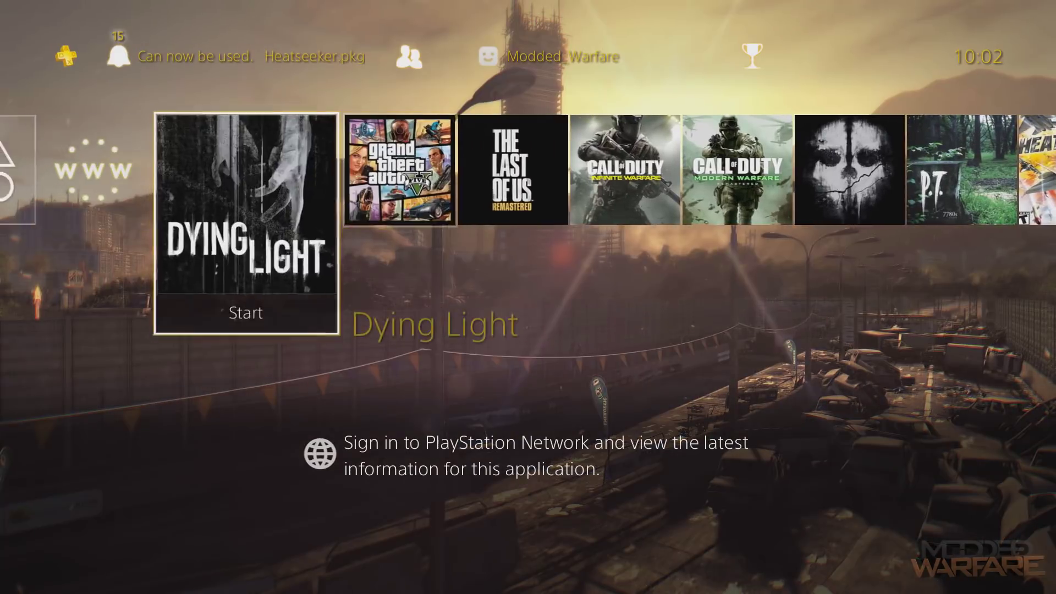
key(Left)
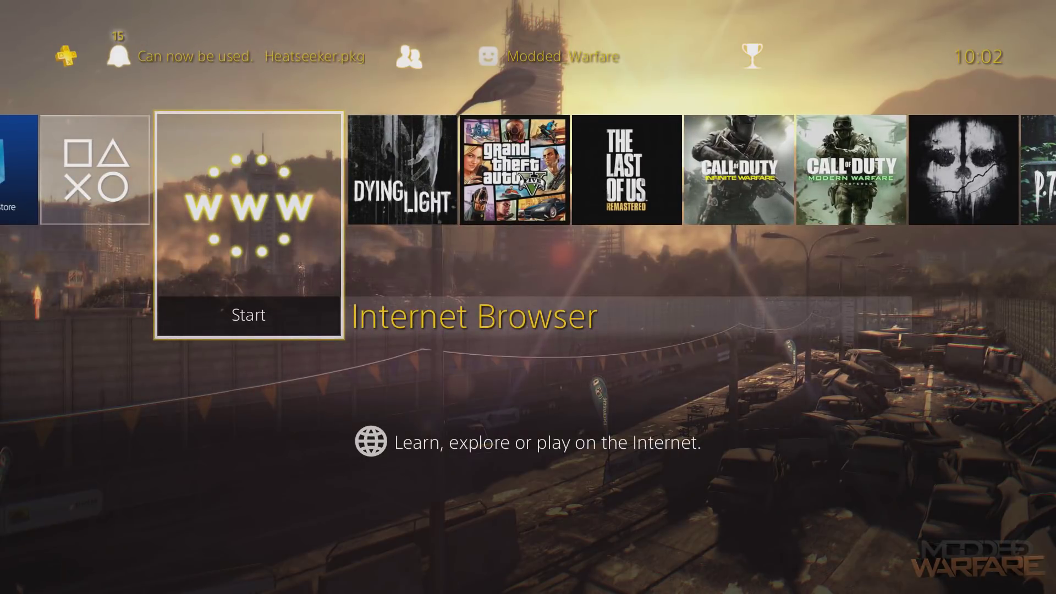
Look through the system functions from Notifications to Settings, then return to the home row
key(Up)
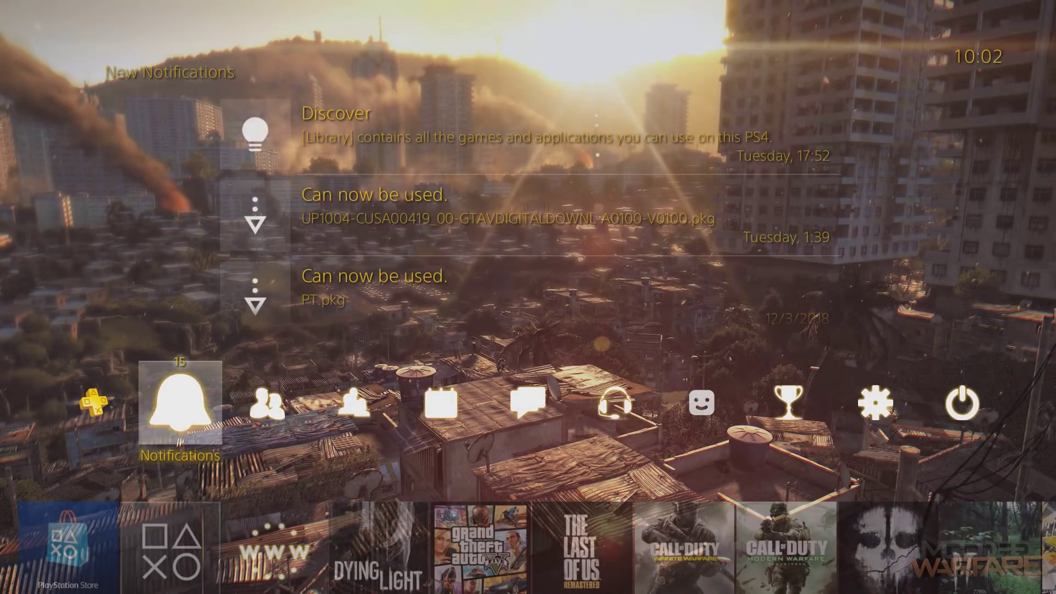
key(Right)
key(Right)
key(Right)
key(Left)
key(Left)
key(Right)
key(Right)
key(Right)
key(Right)
key(Right)
key(Right)
key(Right)
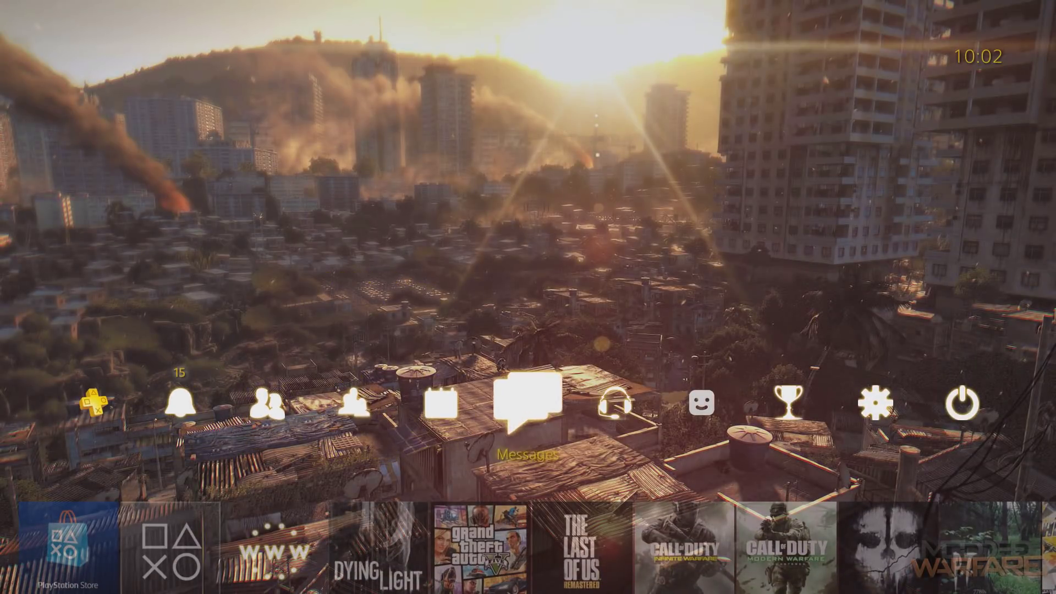
key(Left)
key(Left)
key(Left)
key(Left)
key(Left)
key(Left)
key(Left)
key(Left)
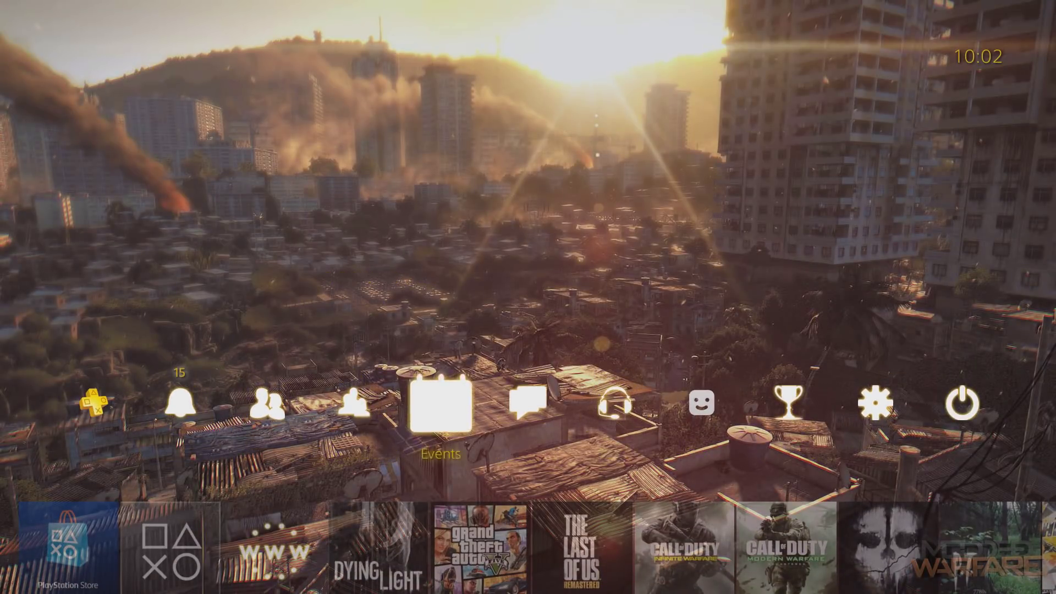
key(Right)
key(Down)
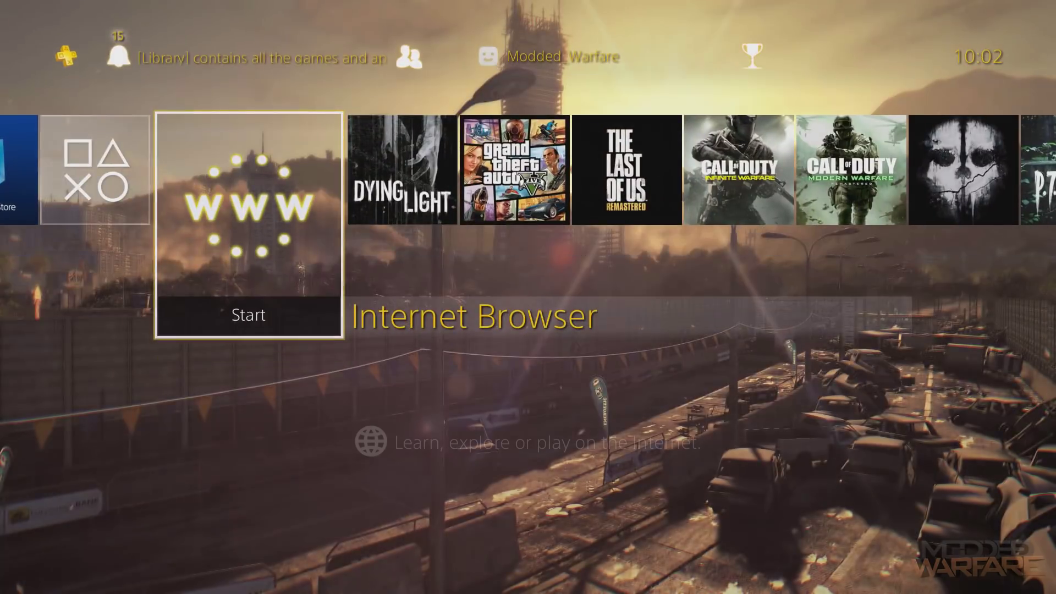
Browse the game library tiles past Dying Light and P.T. on the home row
key(Right)
key(Left)
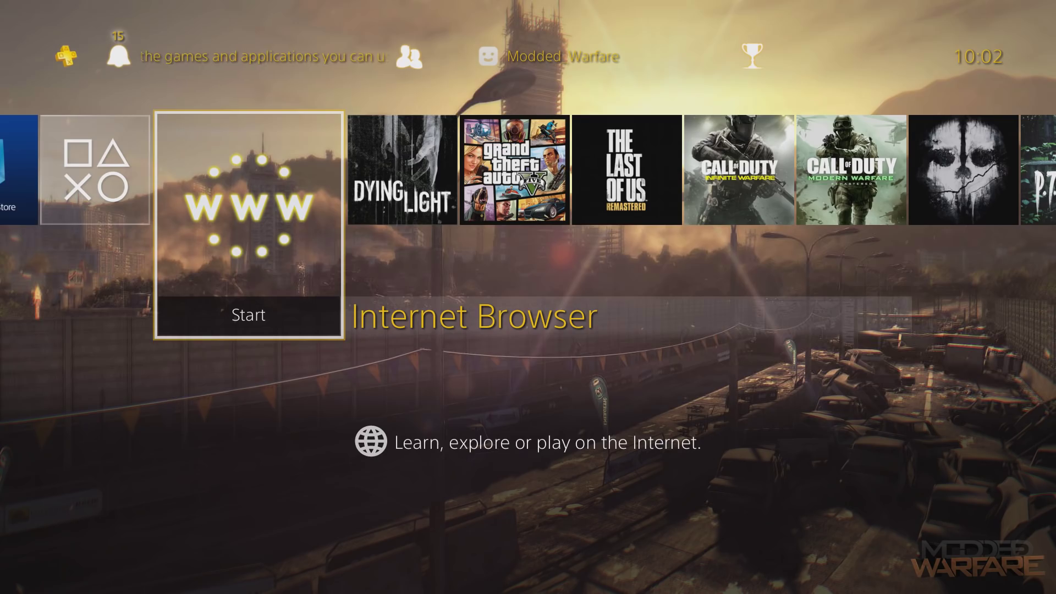
key(Right)
key(Right)
key(Right)
key(Right)
key(Right)
key(Right)
key(Right)
key(Right)
key(Right)
key(Right)
key(Right)
key(Right)
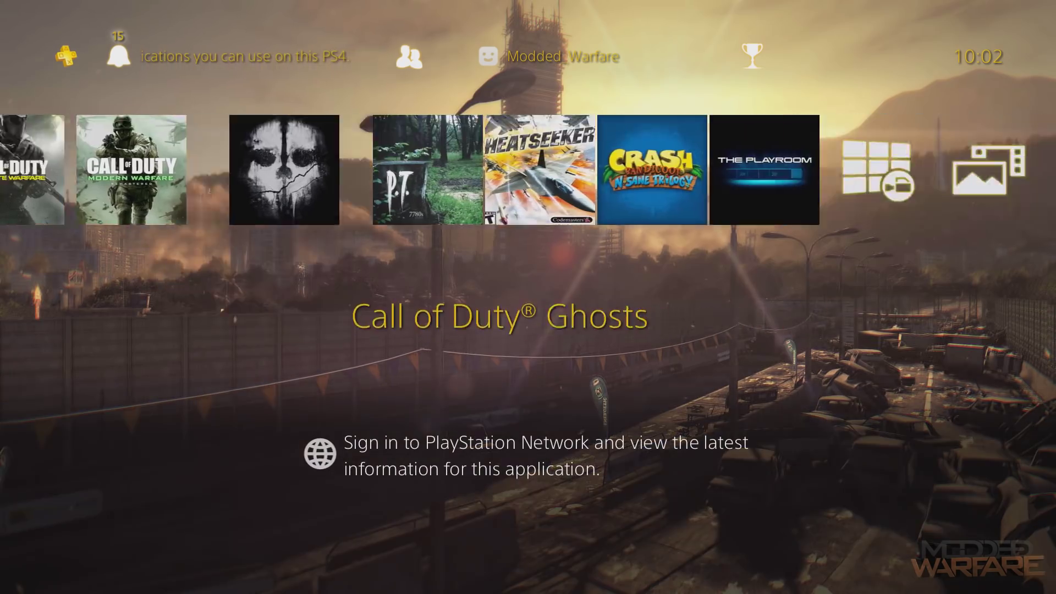
key(Left)
key(Left)
key(Left)
key(Left)
key(Left)
key(Left)
key(Left)
key(Left)
key(Left)
key(Left)
key(Left)
key(Right)
key(Right)
key(Right)
key(Right)
key(Right)
key(Right)
key(Right)
key(Right)
key(Right)
key(Right)
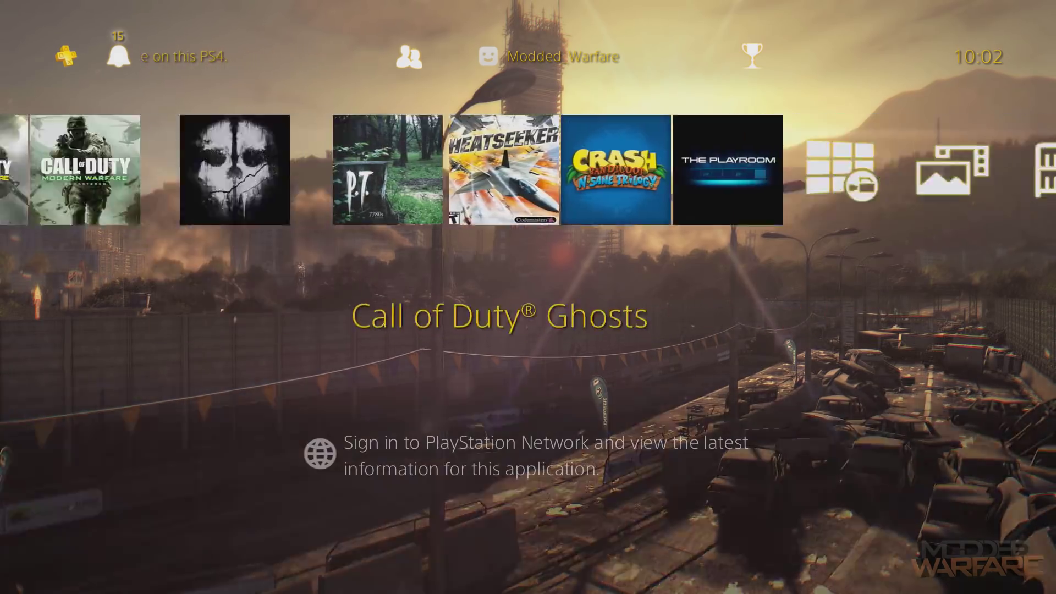
key(Up)
key(Down)
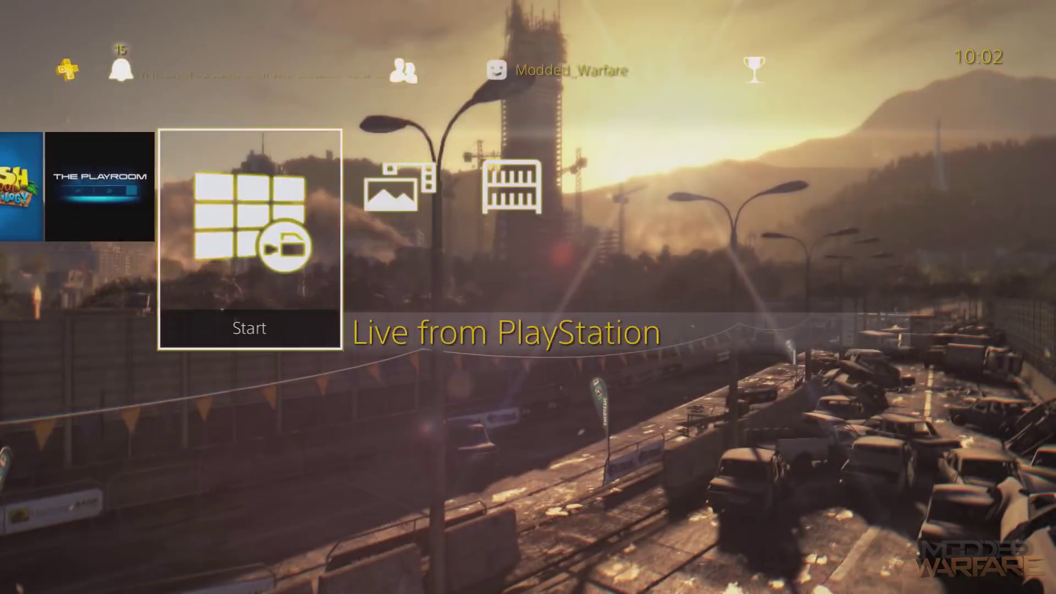
Toggle the system functions row, move to GTA V, then reopen the functions row
key(Up)
key(Down)
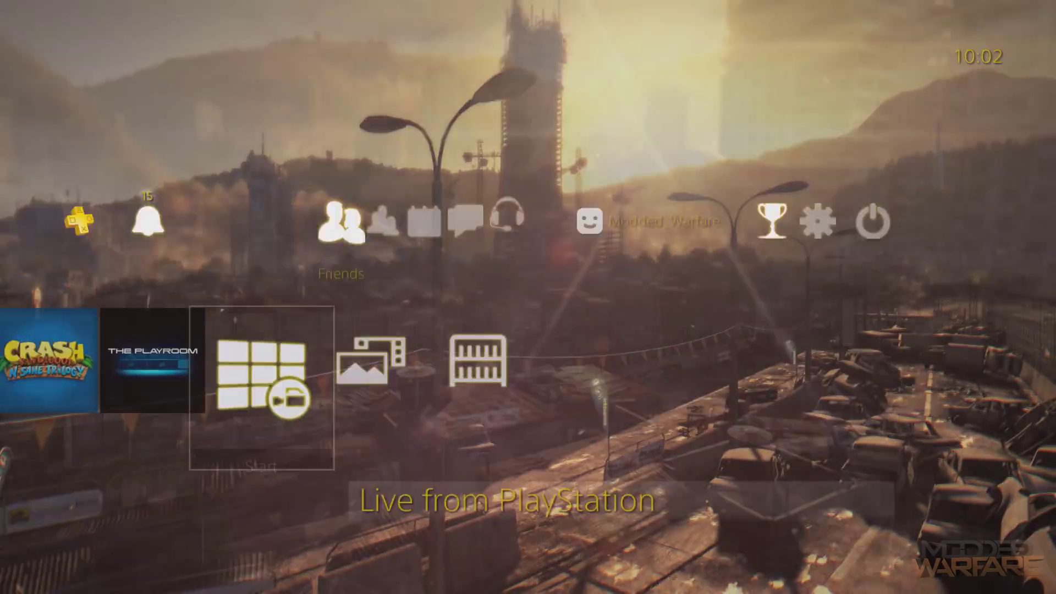
key(Up)
key(Down)
key(Left)
key(Left)
key(Left)
key(Left)
key(Left)
key(Left)
key(Left)
key(Left)
key(Left)
key(Left)
key(Left)
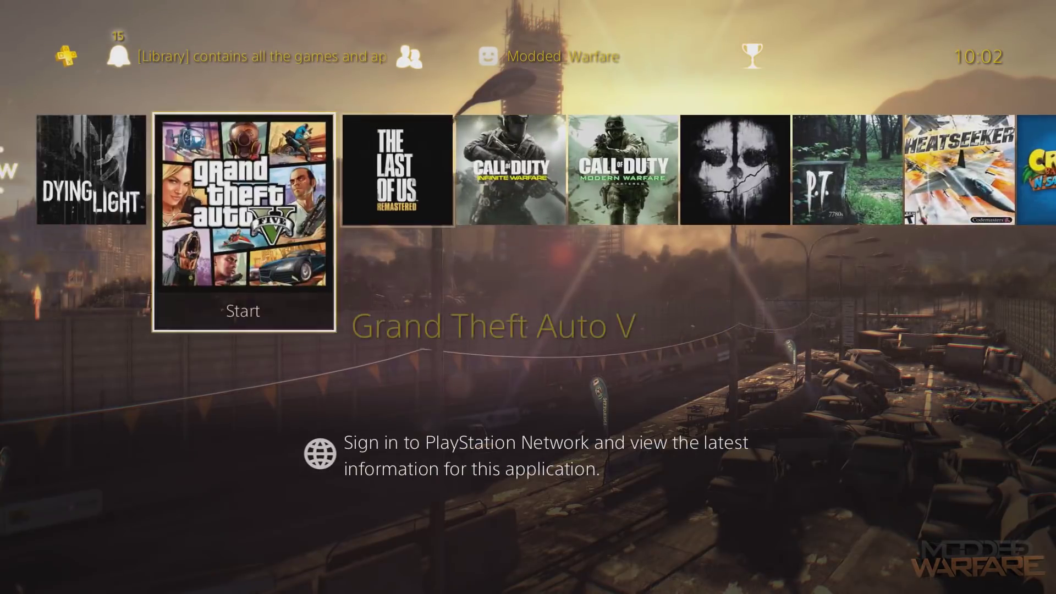
key(Right)
key(Right)
key(Right)
key(Right)
key(Right)
key(Right)
key(Up)
key(Right)
key(Right)
key(Right)
key(Right)
key(Right)
key(Right)
key(Right)
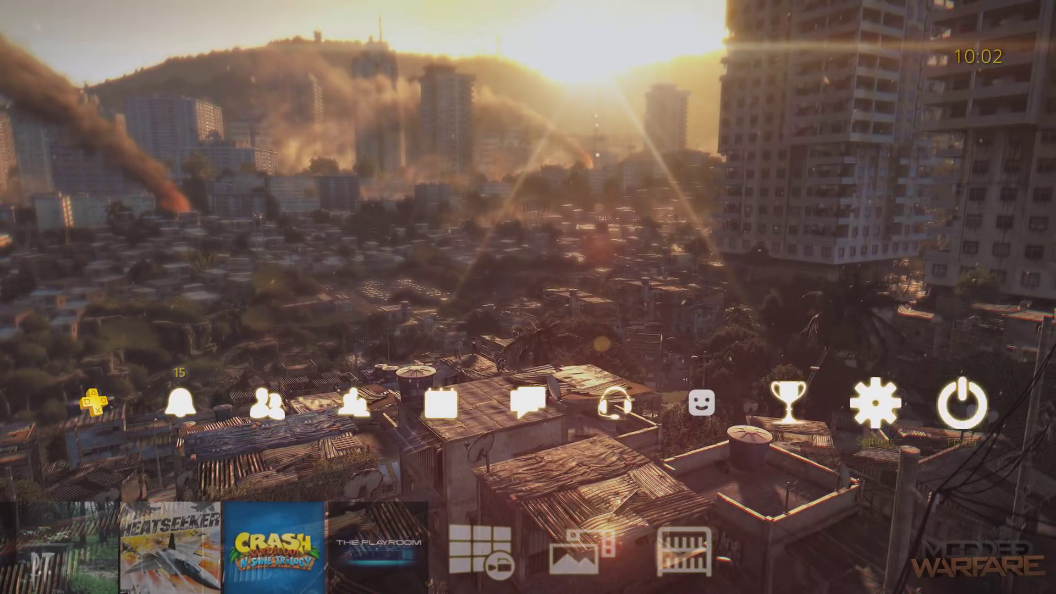
Go to Settings > Themes and view the installed themes, including the Black Ops Theme
key(Return)
key(Down)
key(Down)
key(Down)
key(Down)
key(Down)
key(Down)
key(Down)
key(Down)
key(Down)
key(Down)
key(Down)
key(Down)
key(Down)
key(Down)
key(Down)
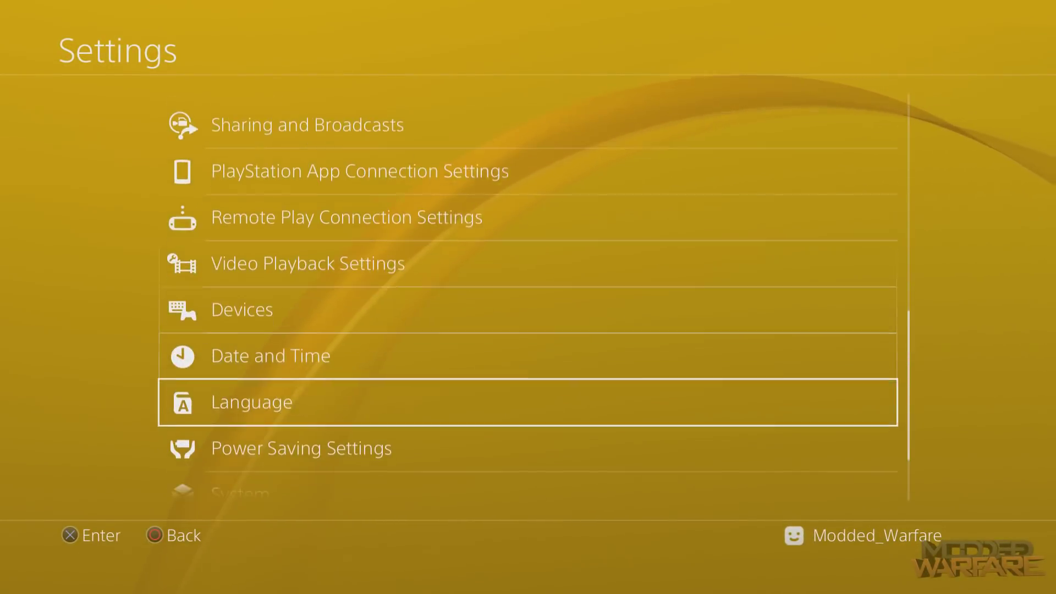
key(Up)
key(Up)
key(Up)
key(Up)
key(Up)
key(Up)
key(Up)
key(Up)
key(Down)
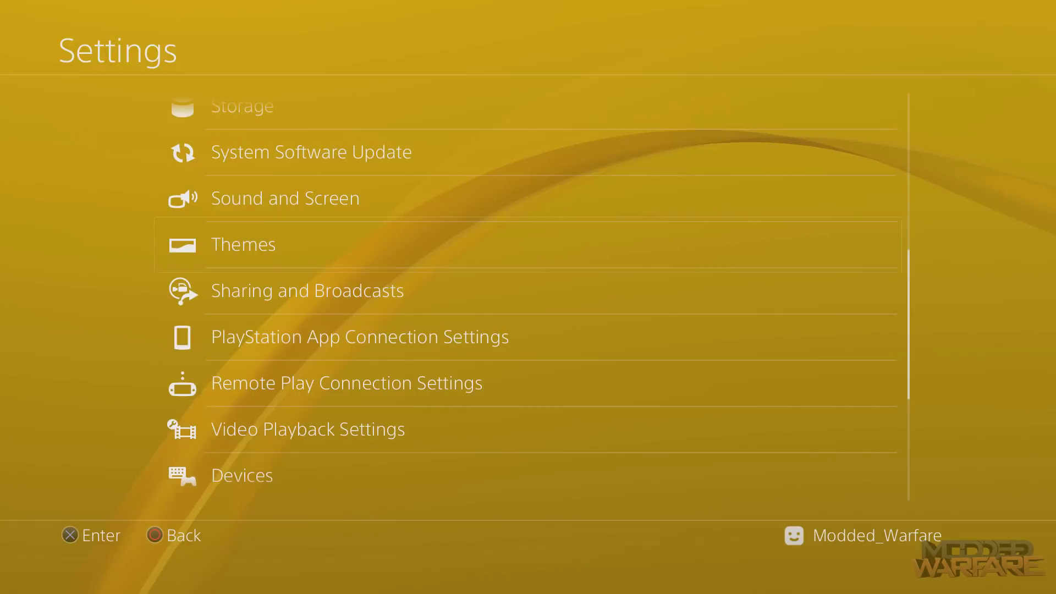
key(Return)
key(Return)
key(Right)
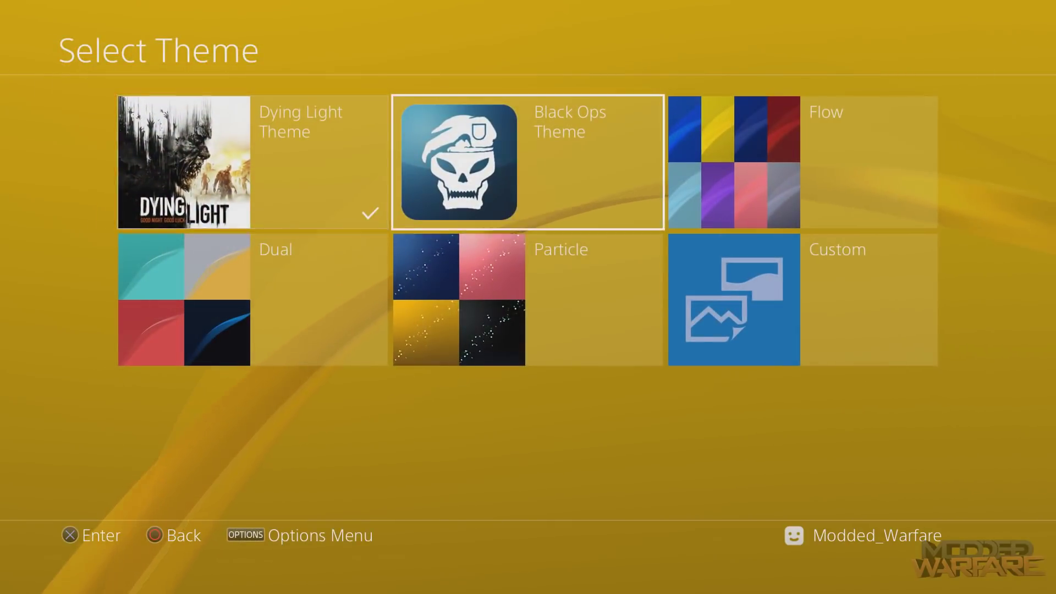
key(Return)
key(Return)
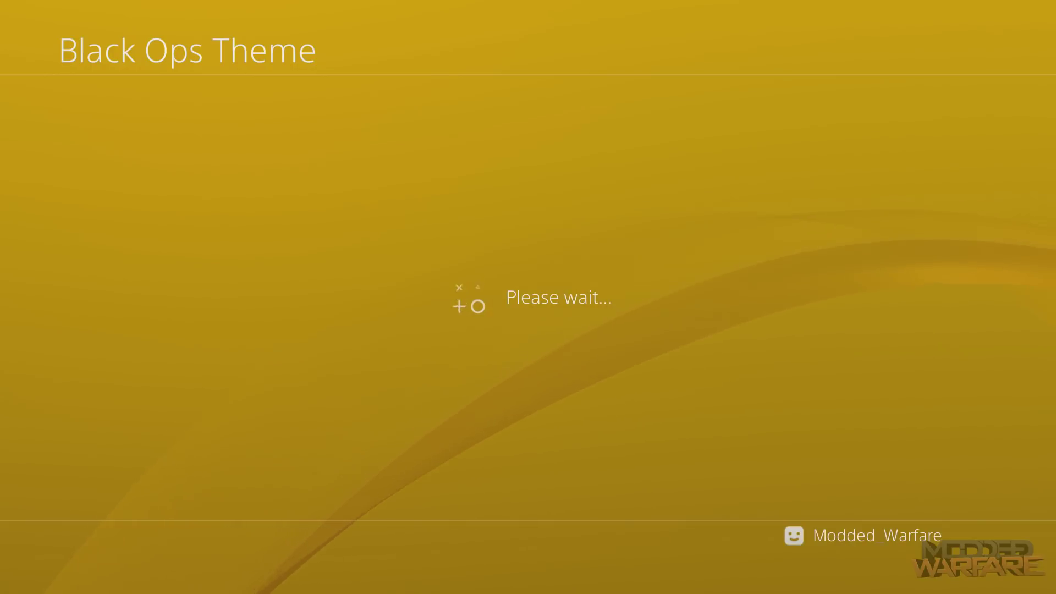
Back out of theme selection, then reopen and leave the Themes settings several times
key(Escape)
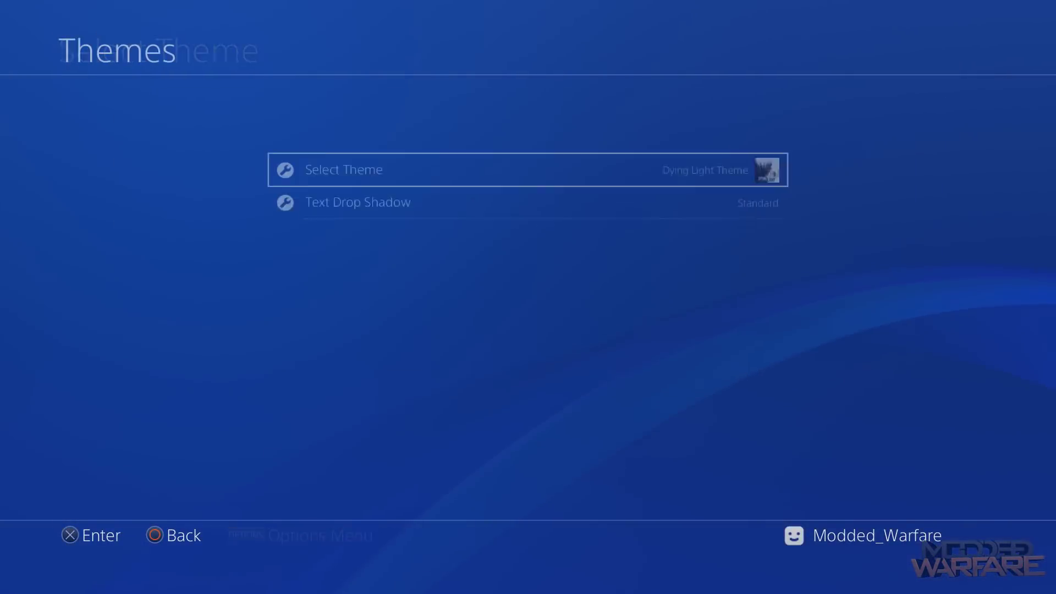
key(Escape)
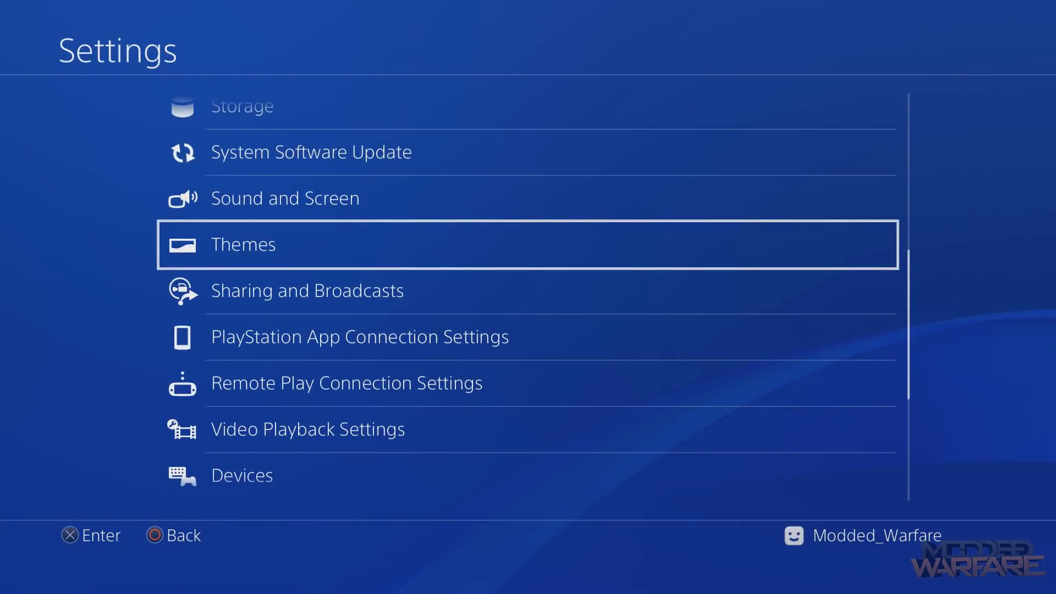
key(Return)
key(Escape)
key(Return)
key(Escape)
key(Return)
key(Escape)
Scroll the Settings list between Sound and Screen and Date and Time, then leave Settings
key(Up)
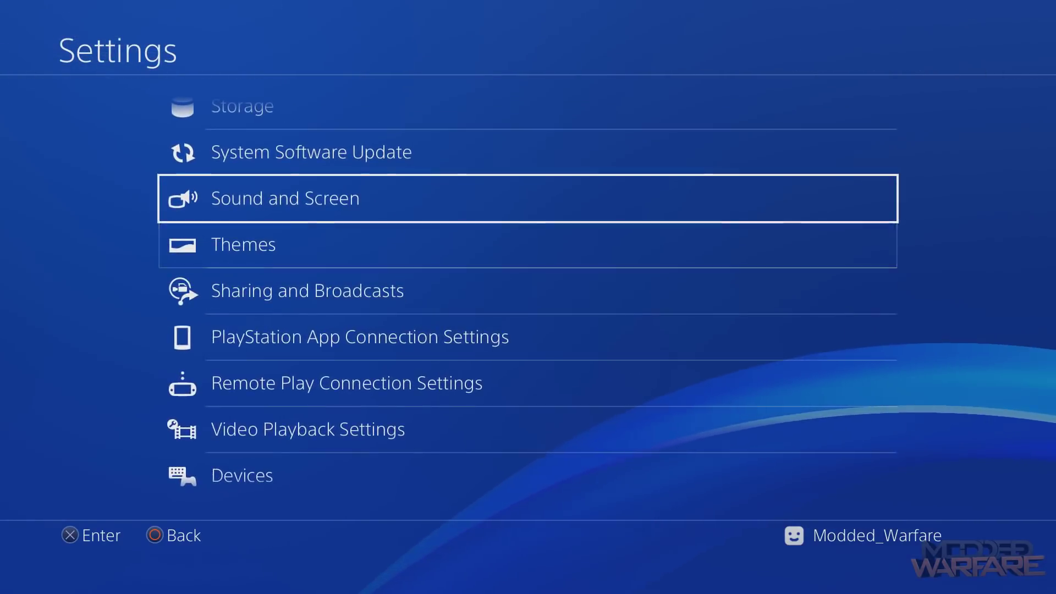
key(Up)
key(Up)
key(Up)
key(Up)
key(Up)
key(Up)
key(Up)
key(Up)
key(Up)
key(Up)
key(Down)
key(Down)
key(Down)
key(Down)
key(Down)
key(Down)
key(Down)
key(Down)
key(Down)
key(Down)
key(Down)
key(Down)
key(Down)
key(Down)
key(Down)
key(Down)
key(Down)
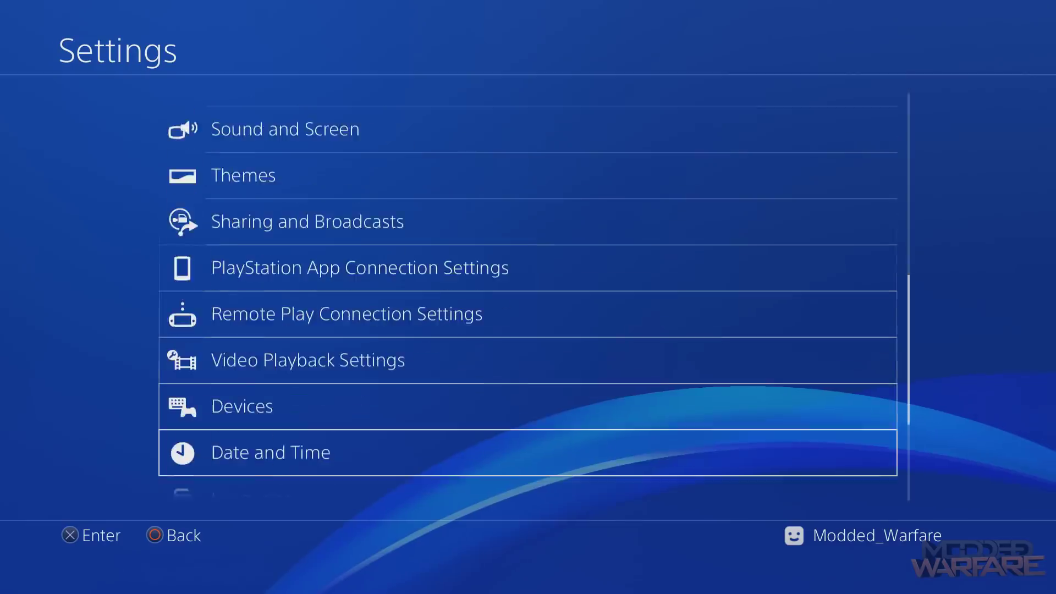
key(Down)
key(Down)
key(Down)
key(Up)
key(Up)
key(Up)
key(Up)
key(Up)
key(Up)
key(Up)
key(Up)
key(Up)
key(Up)
key(Up)
key(Up)
key(Up)
key(Up)
key(Up)
key(Up)
key(Up)
key(Up)
key(Up)
key(Escape)
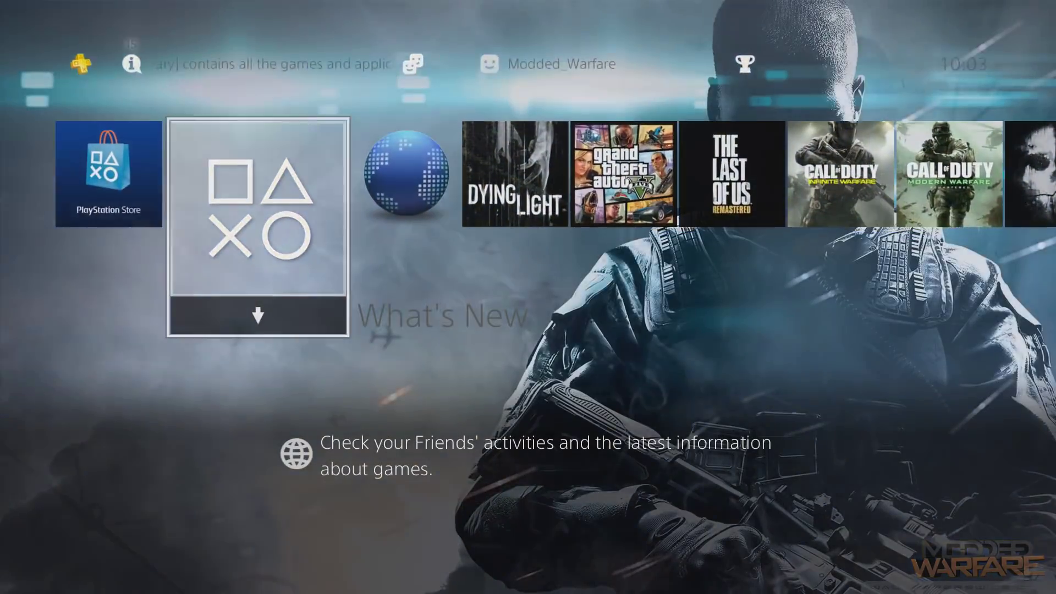
key(Up)
key(Right)
key(Right)
key(Right)
key(Right)
key(Right)
key(Right)
key(Right)
key(Right)
key(Right)
key(Left)
key(Left)
key(Left)
key(Left)
key(Left)
key(Left)
key(Left)
key(Left)
key(Down)
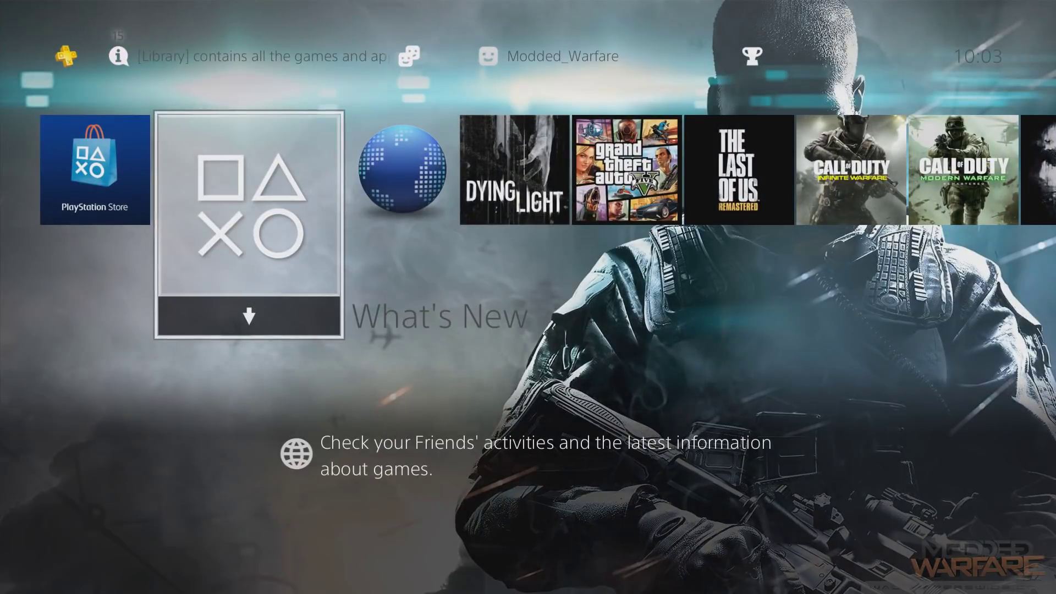
key(Right)
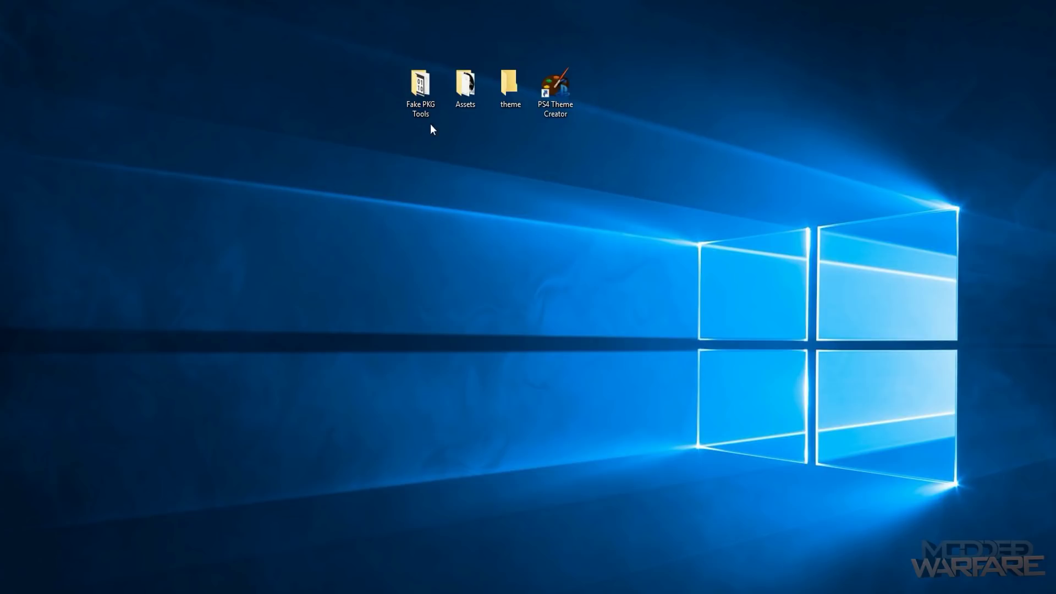
double_click(417, 92)
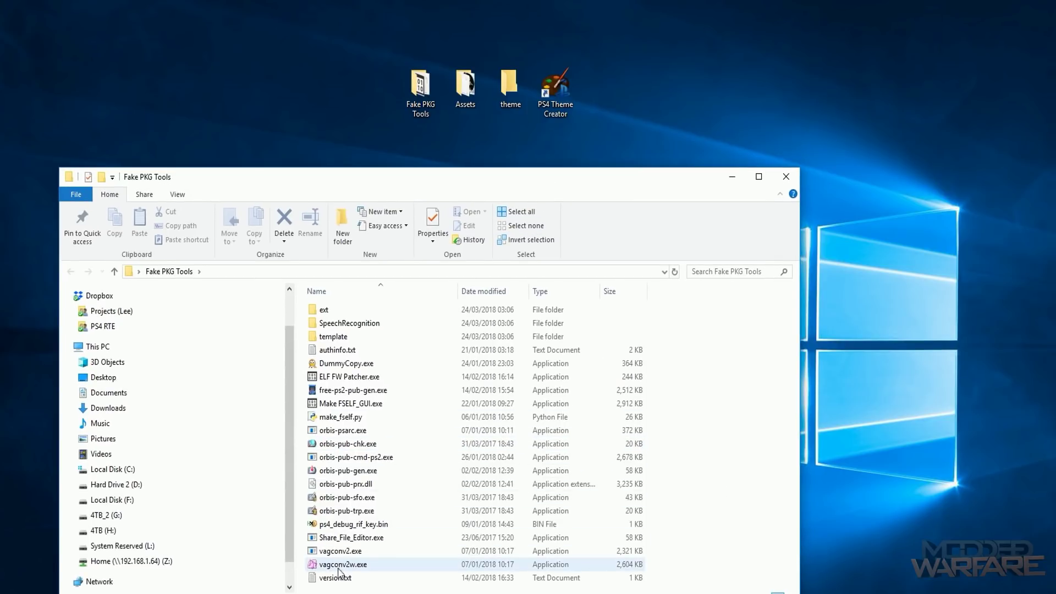
click(340, 565)
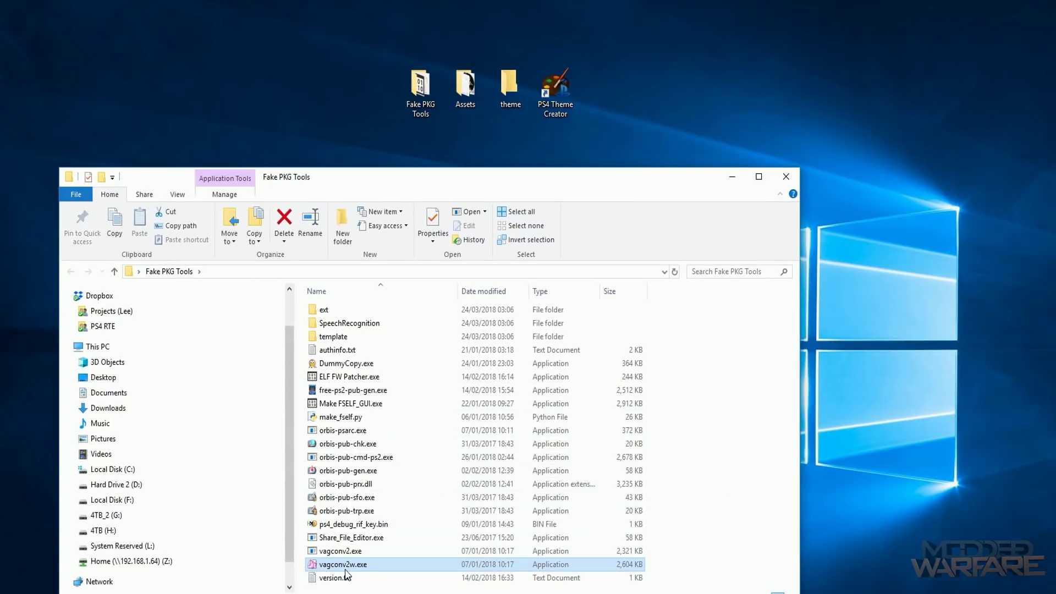
click(786, 176)
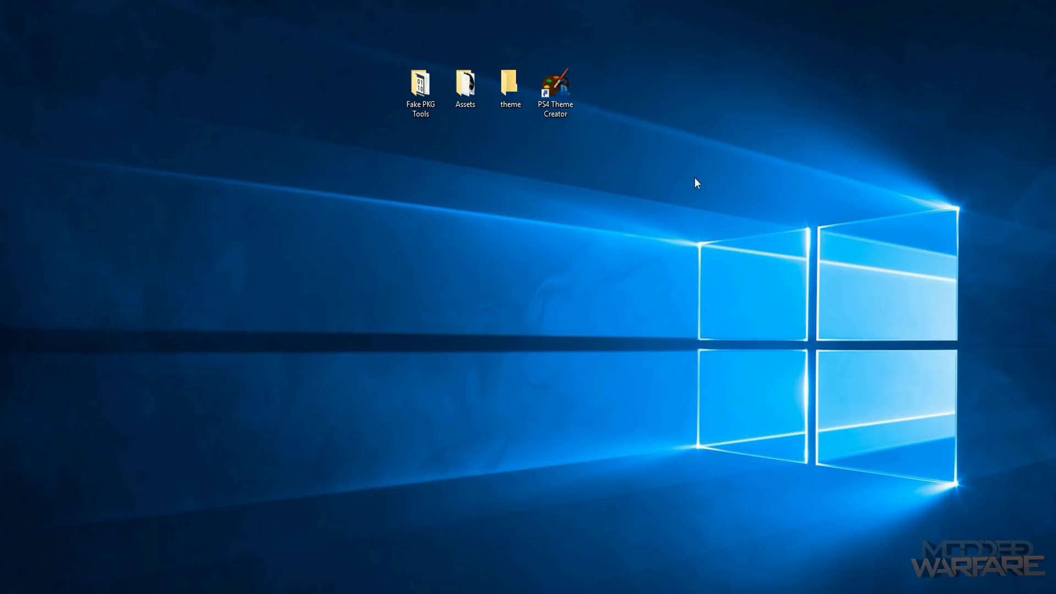
Launch PS4 Theme Creator from the desktop, position its window, and show the File menu
double_click(552, 89)
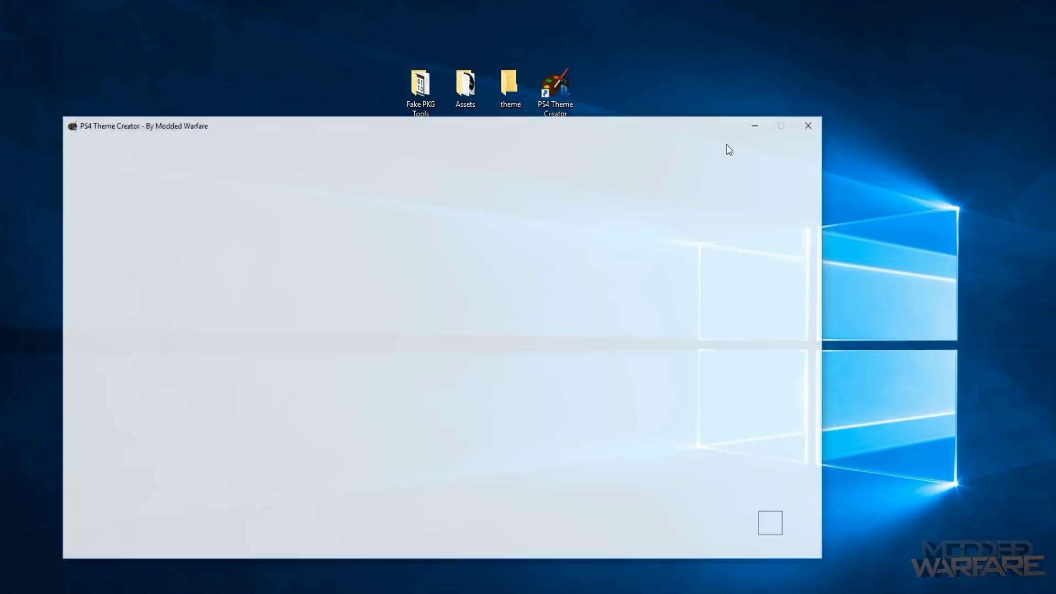
drag(561, 134, 626, 150)
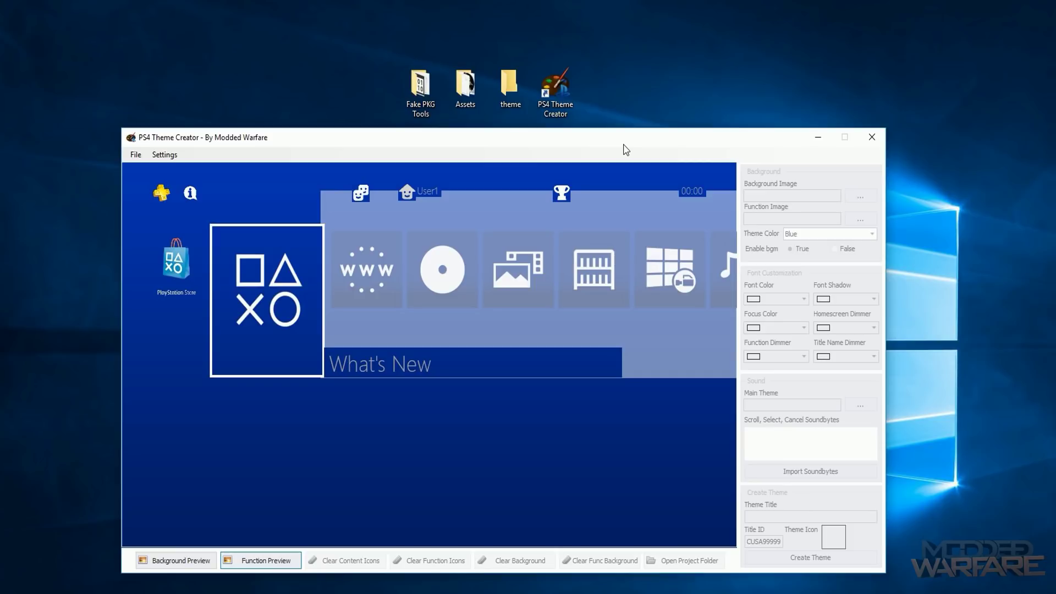
drag(235, 142, 235, 152)
click(517, 83)
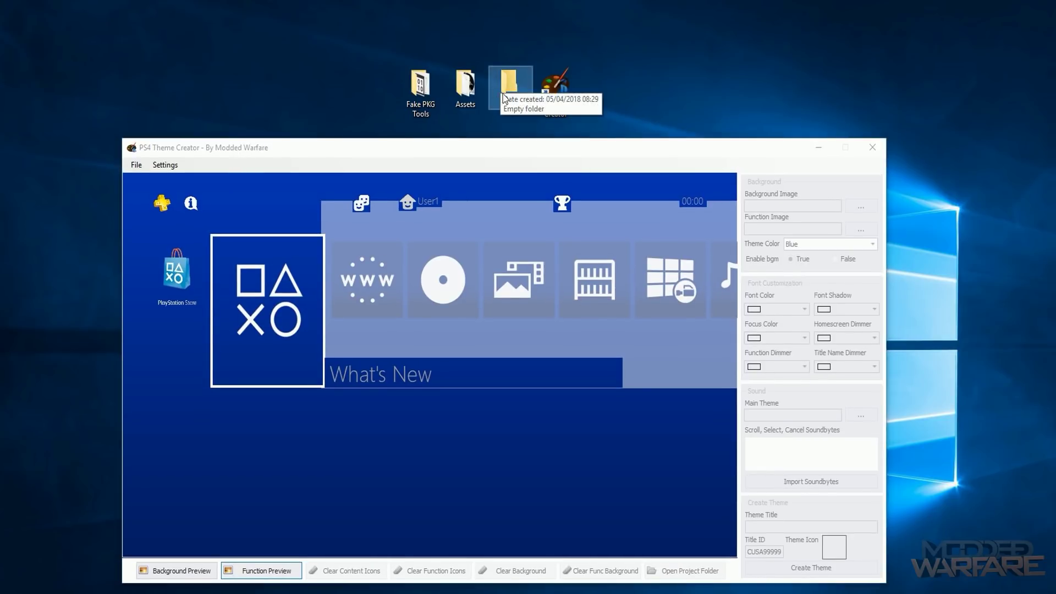
drag(497, 151, 542, 171)
drag(317, 173, 284, 174)
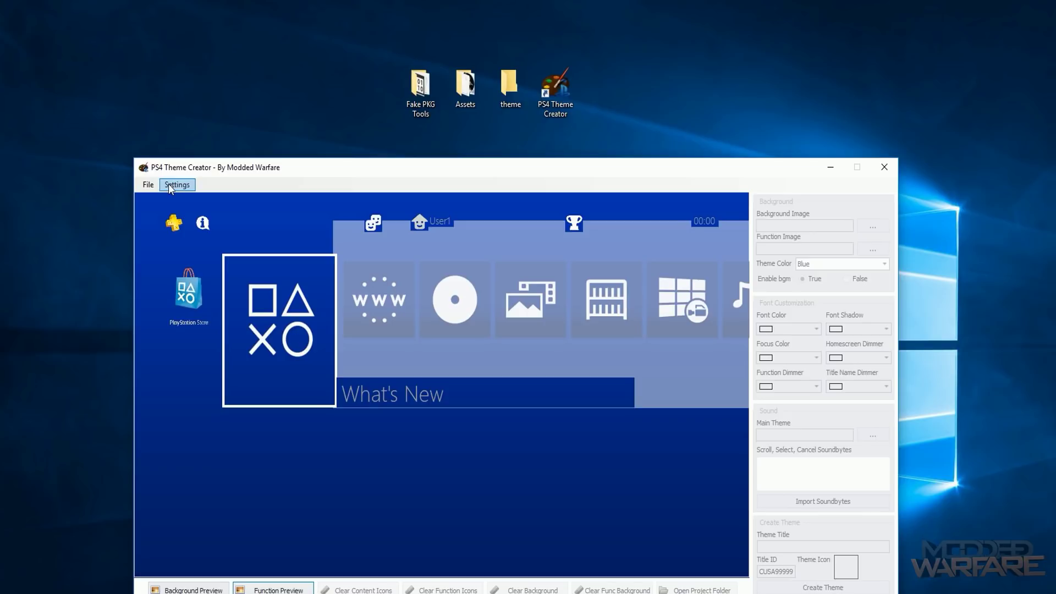
click(148, 184)
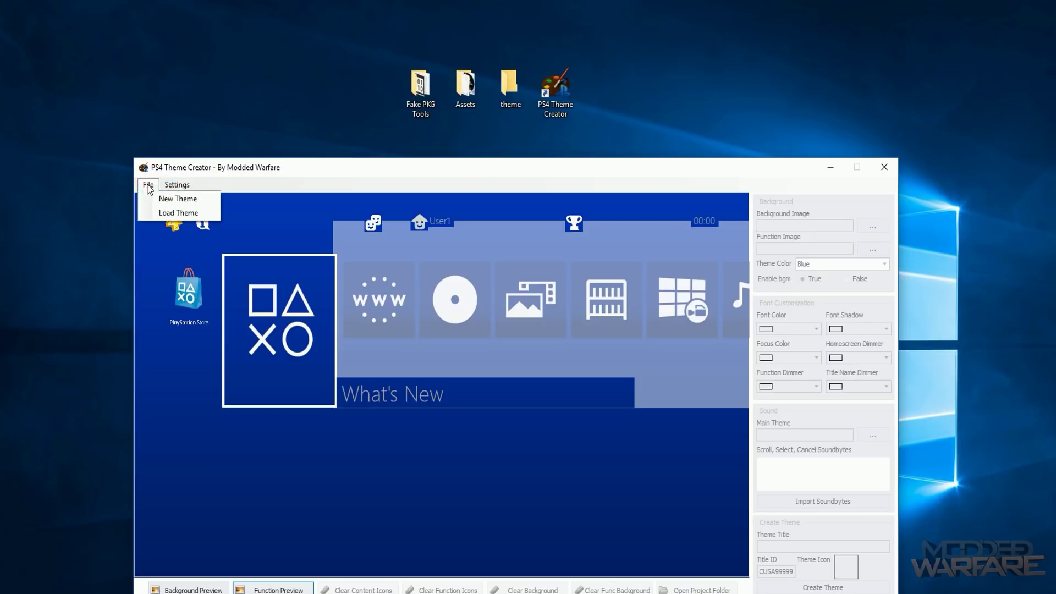
Create a new theme project named LOU Theme in the desktop theme folder
click(177, 199)
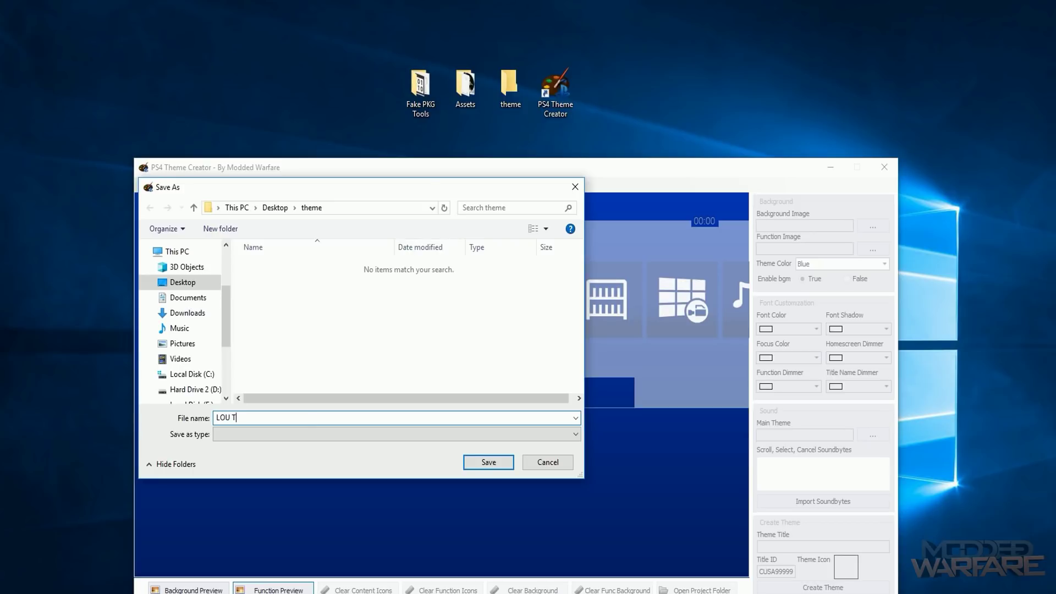
key(Return)
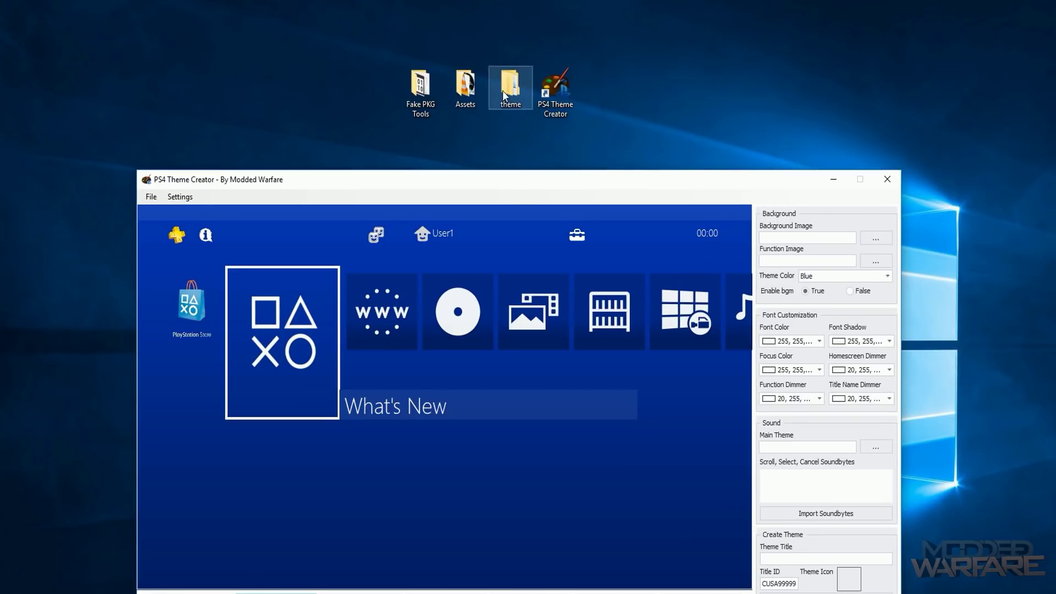
Open the Assets folder and check the background jpg, homescreen.png, Last of Us icon and LOU Subtle Theme.wav
double_click(474, 88)
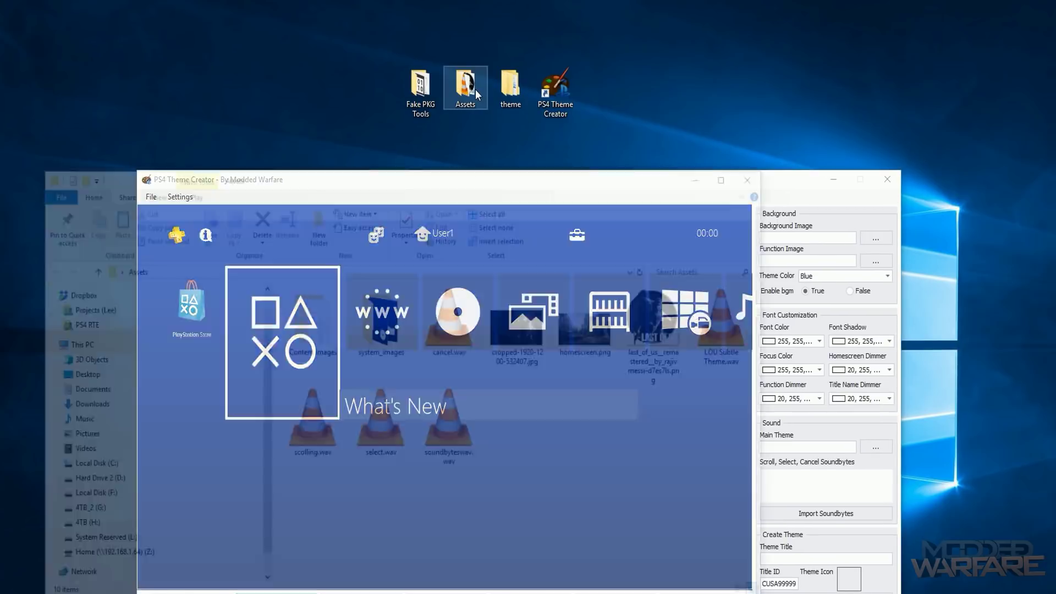
drag(551, 178, 575, 172)
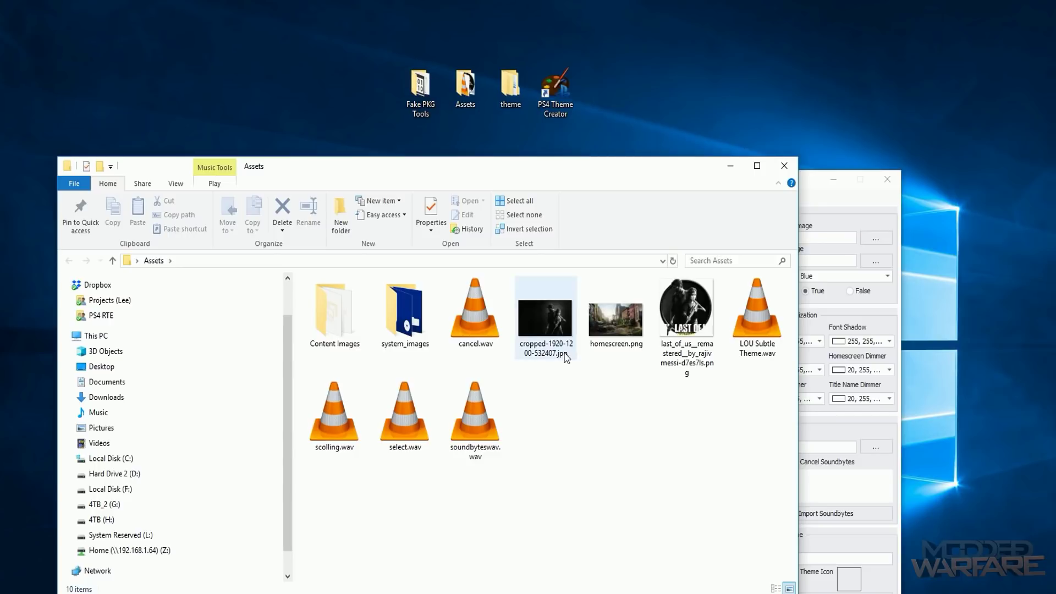
click(560, 322)
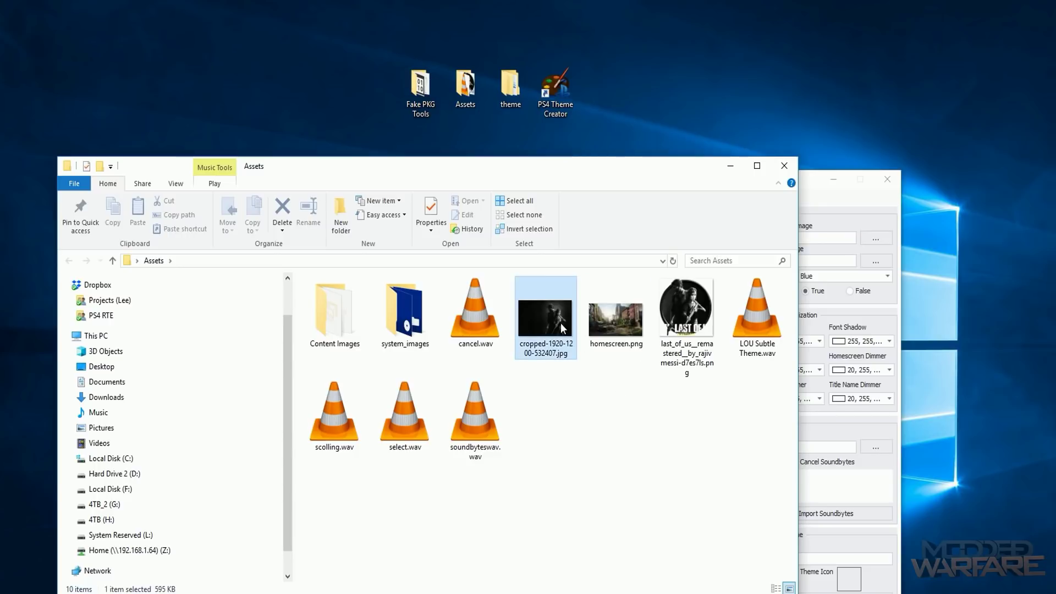
click(633, 315)
click(683, 323)
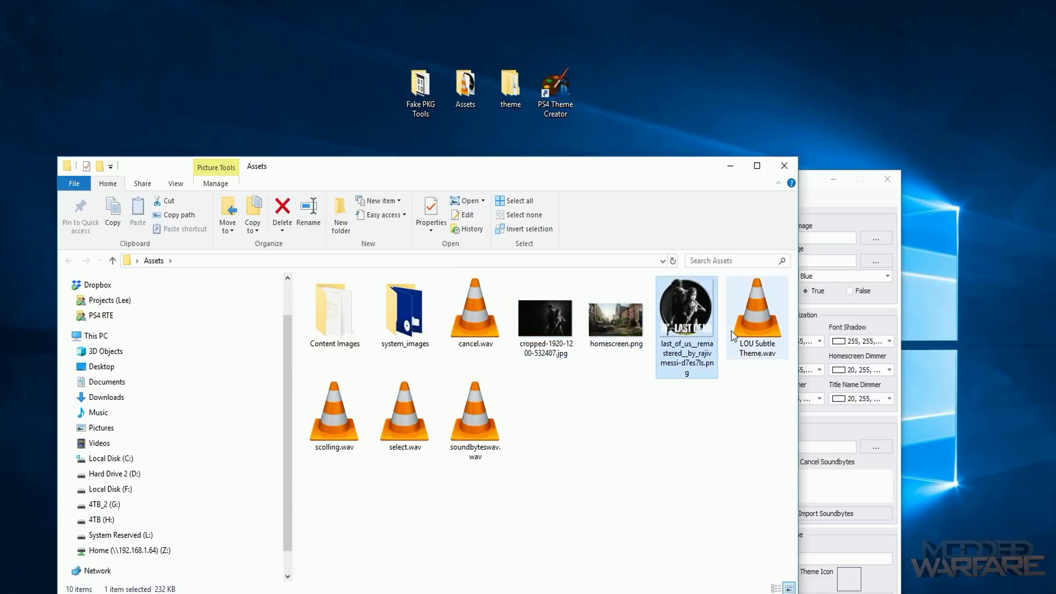
click(752, 318)
click(660, 481)
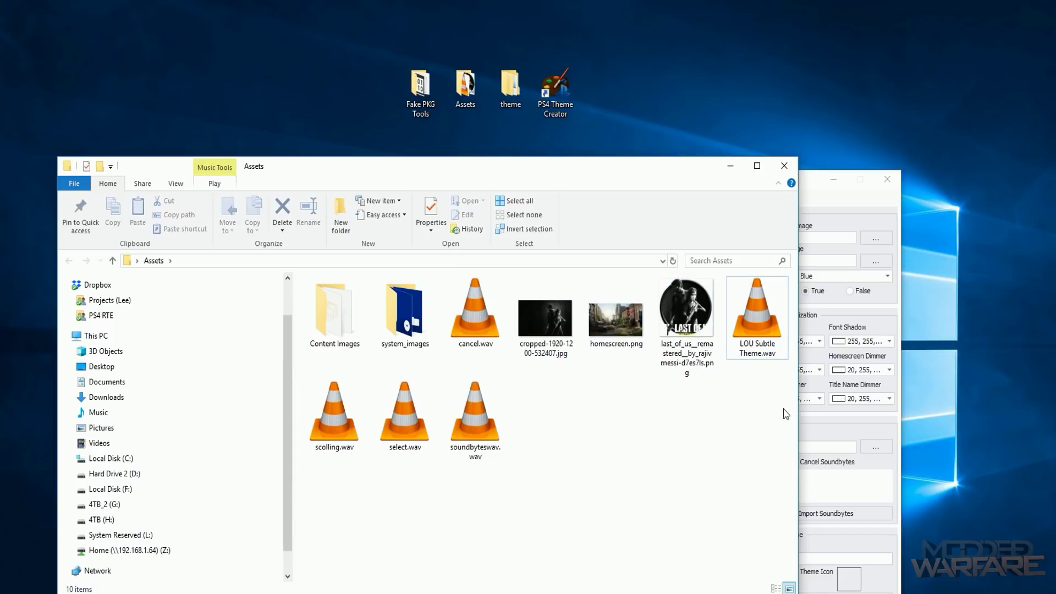
click(744, 326)
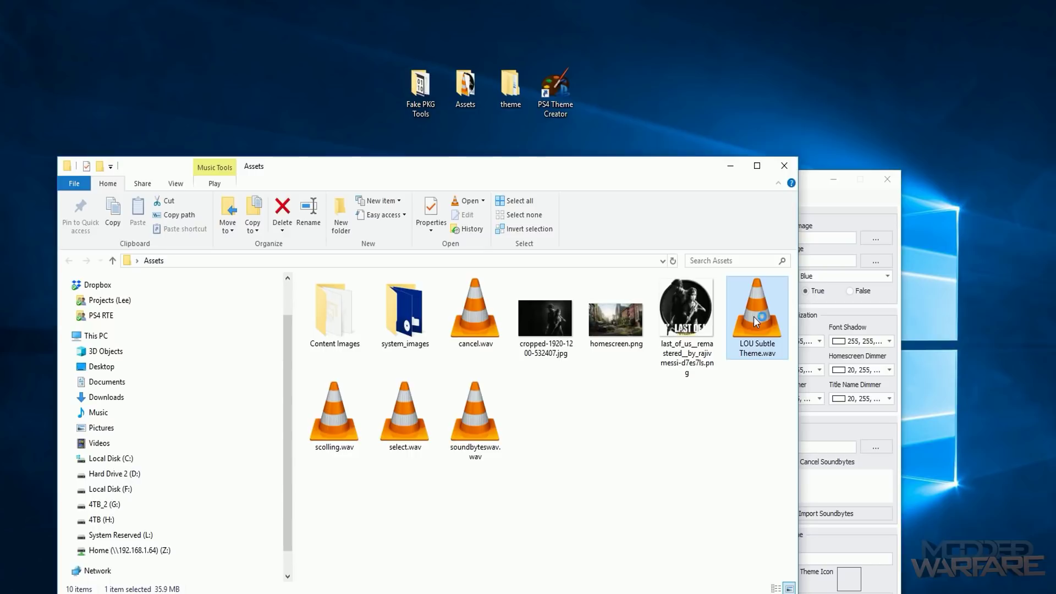